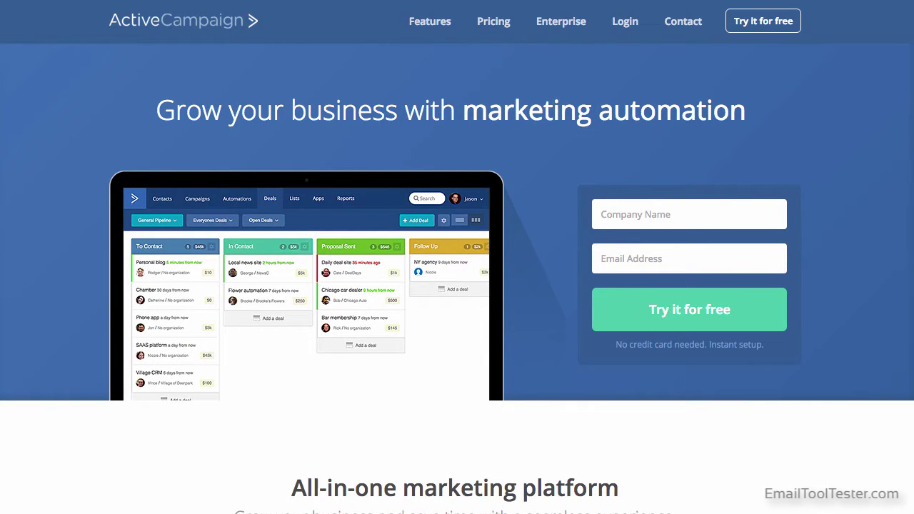
Scroll down the home page past the Marketing Automation demo to 'A CRM designed for real people'
scroll(457, 257, "down", 6)
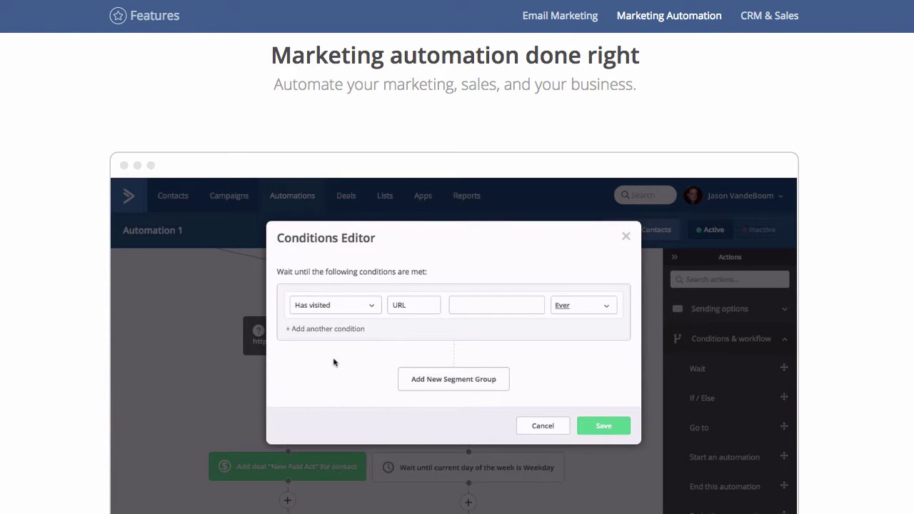
scroll(460, 309, "down", 3)
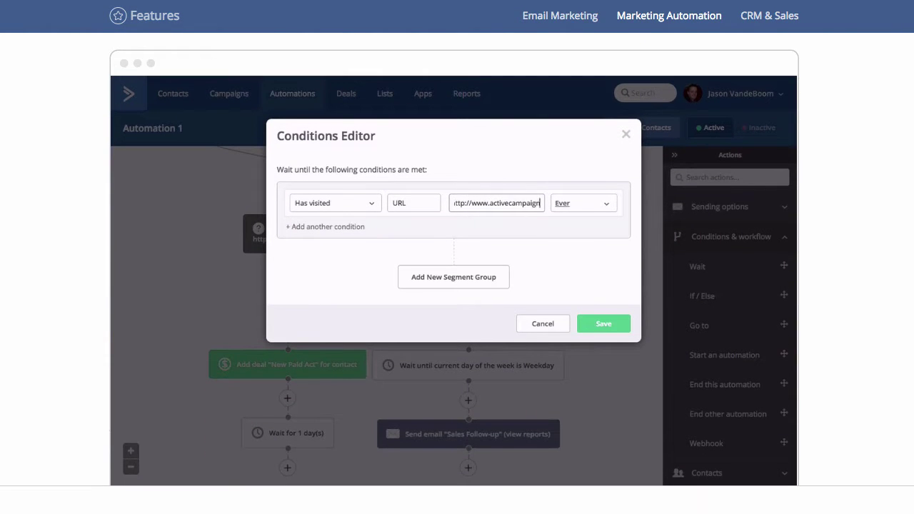
scroll(458, 286, "down", 10)
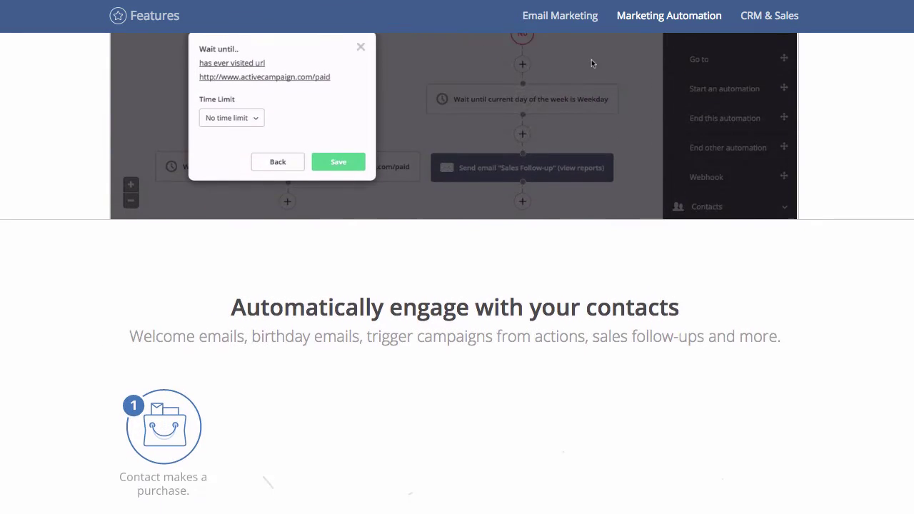
scroll(457, 286, "down", 5)
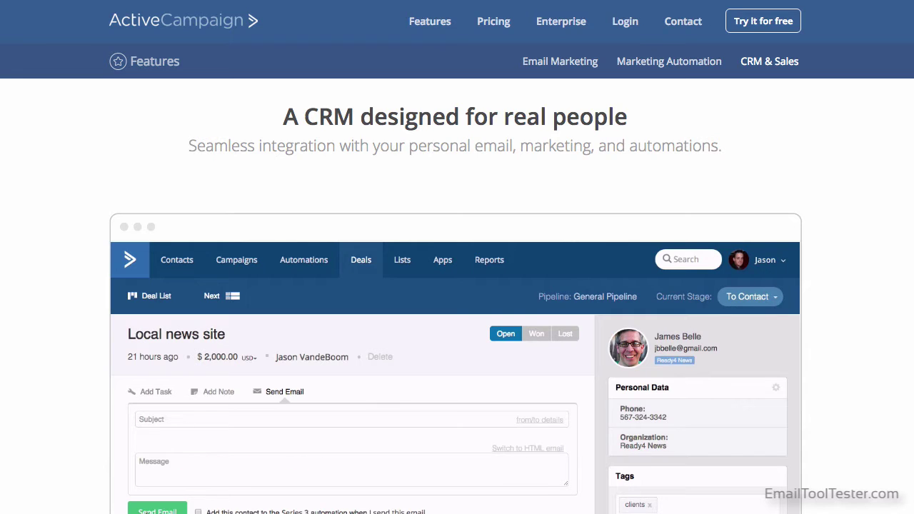
Scroll the features page past the CRM deal demo
scroll(457, 285, "down", 2)
scroll(911, 94, "down", 7)
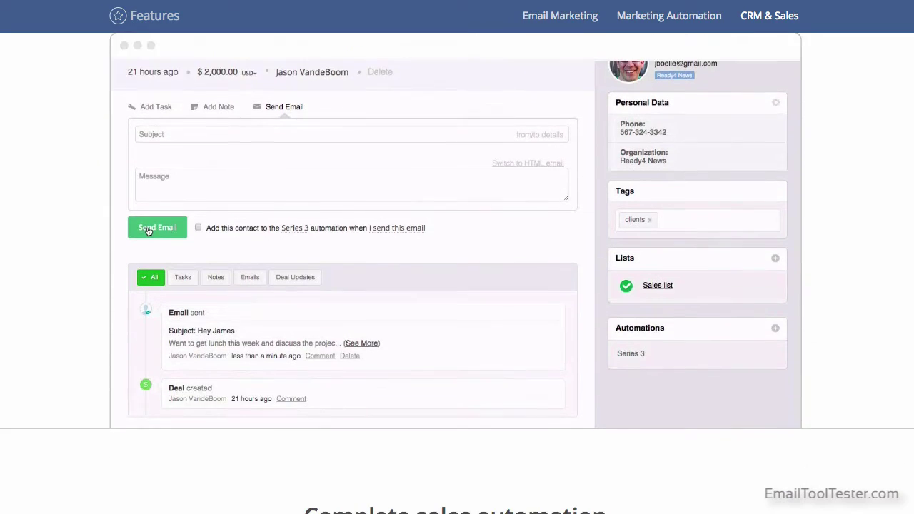
scroll(911, 94, "down", 1)
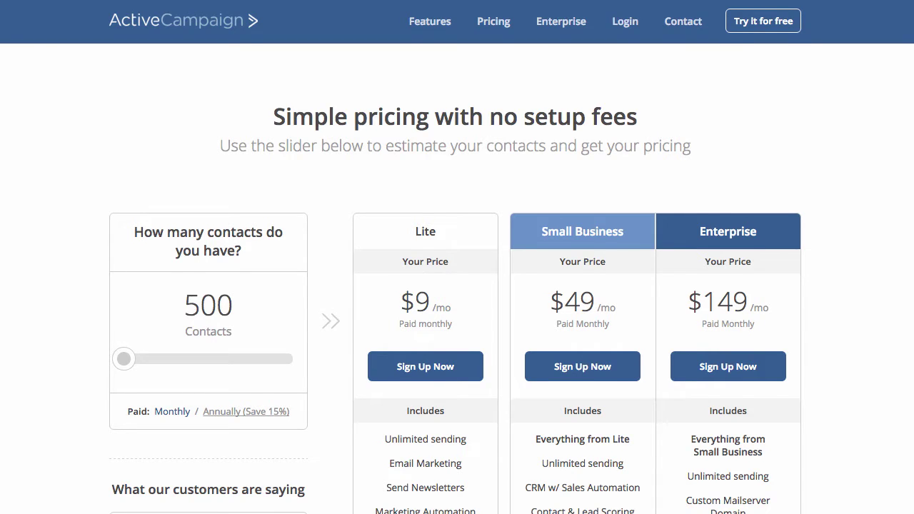
Raise the pricing contacts slider from 500 to 1,000 contacts
scroll(457, 286, "down", 3)
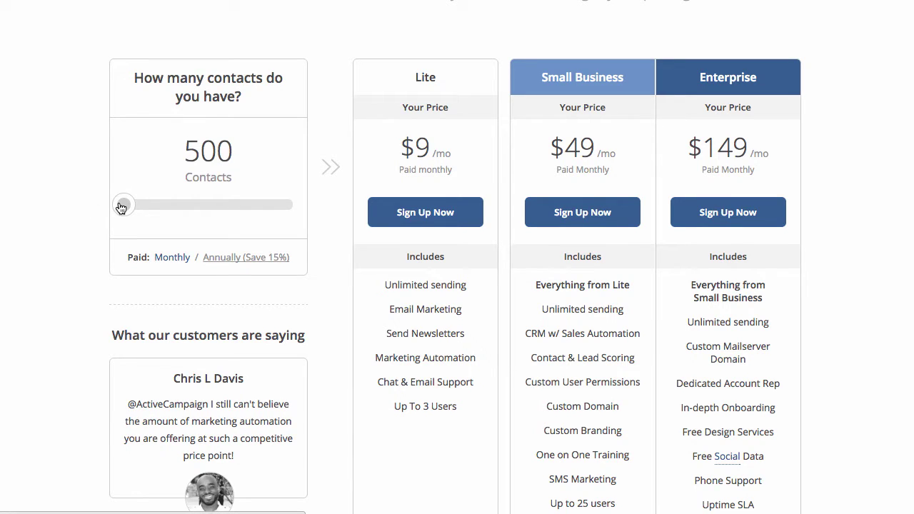
left_click_drag(125, 207, 196, 208)
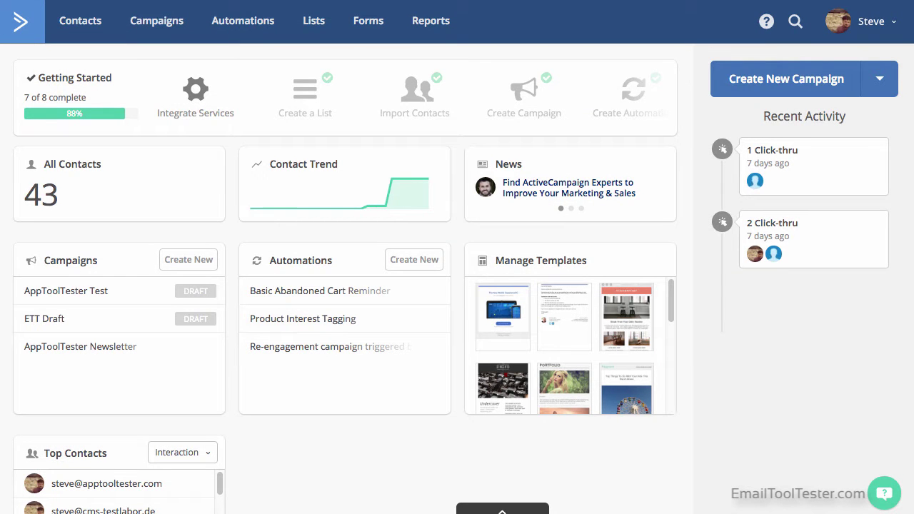
Browse the dashboard's second and third news stories and templates, then launch Create New Campaign
scroll(458, 286, "down", 3)
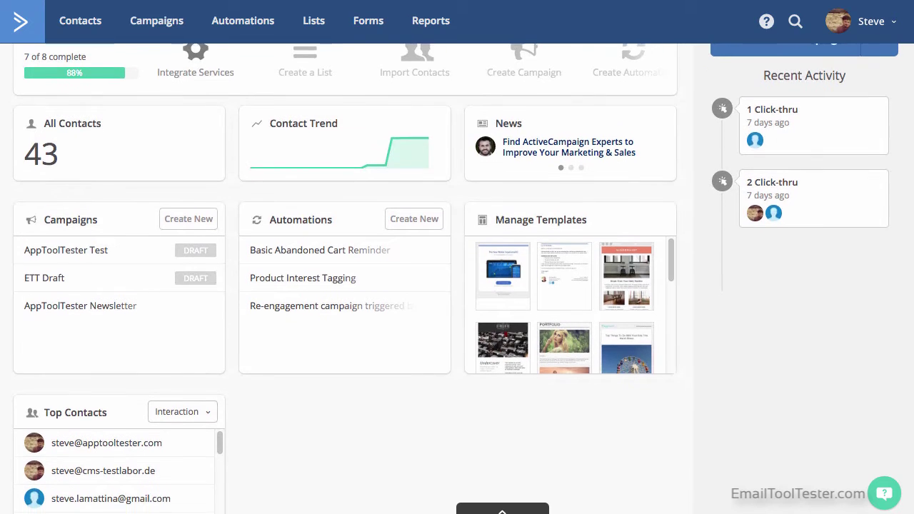
scroll(458, 286, "down", 2)
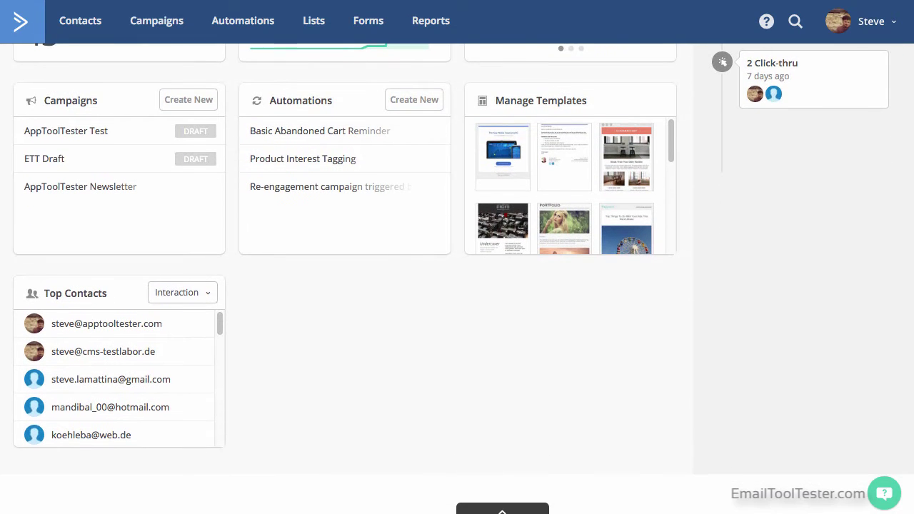
scroll(457, 286, "up", 3)
scroll(457, 286, "up", 2)
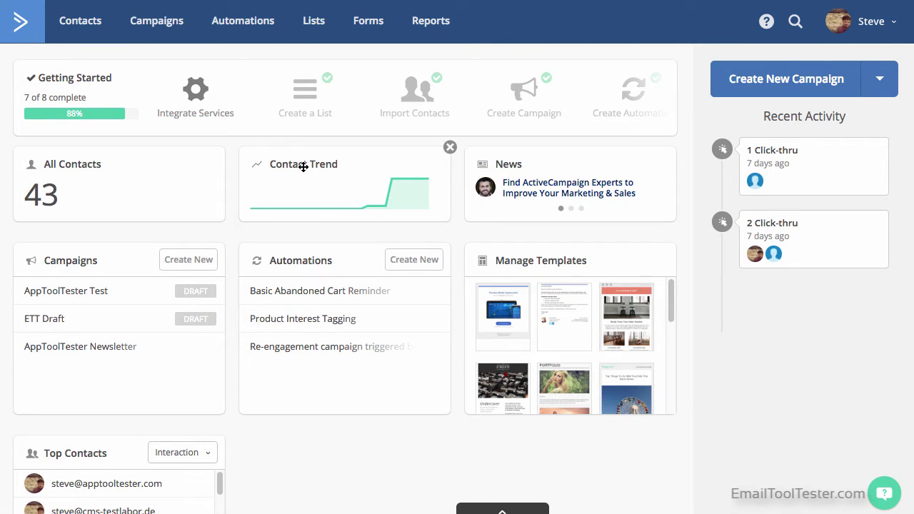
left_click(572, 209)
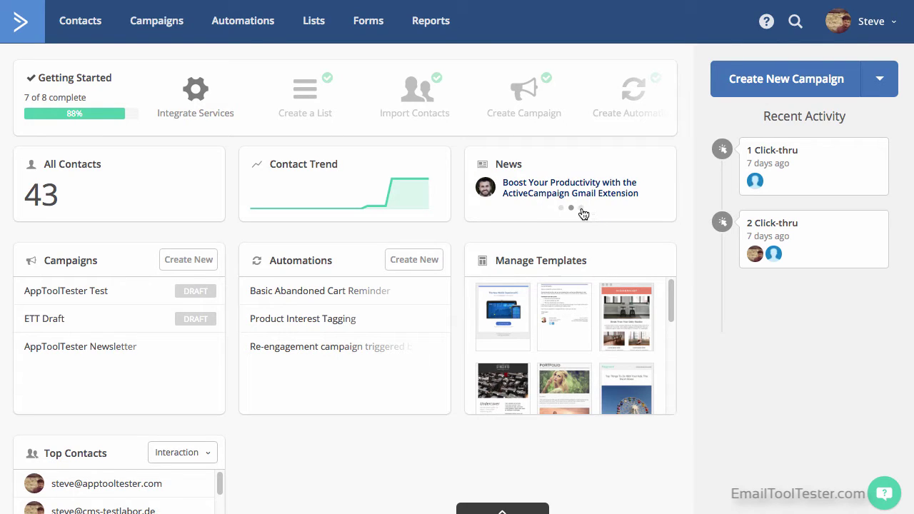
left_click(581, 209)
left_click_drag(672, 314, 671, 399)
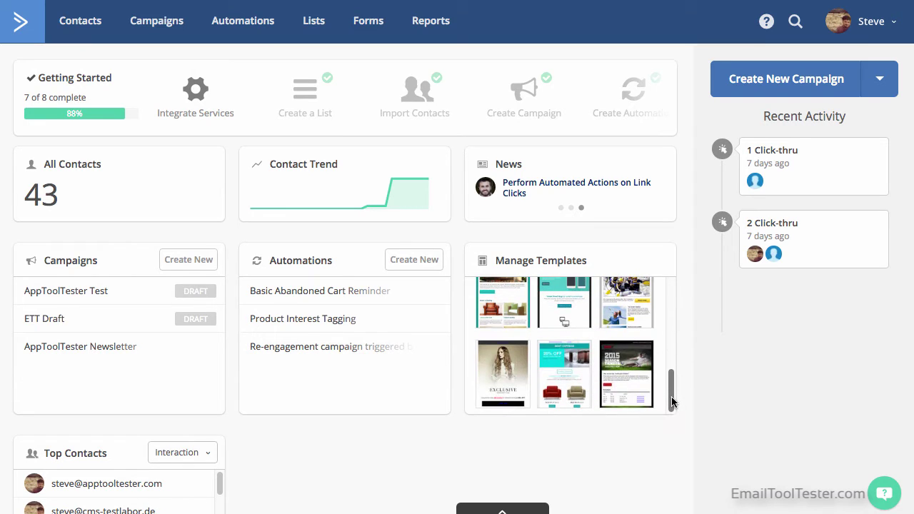
left_click(843, 84)
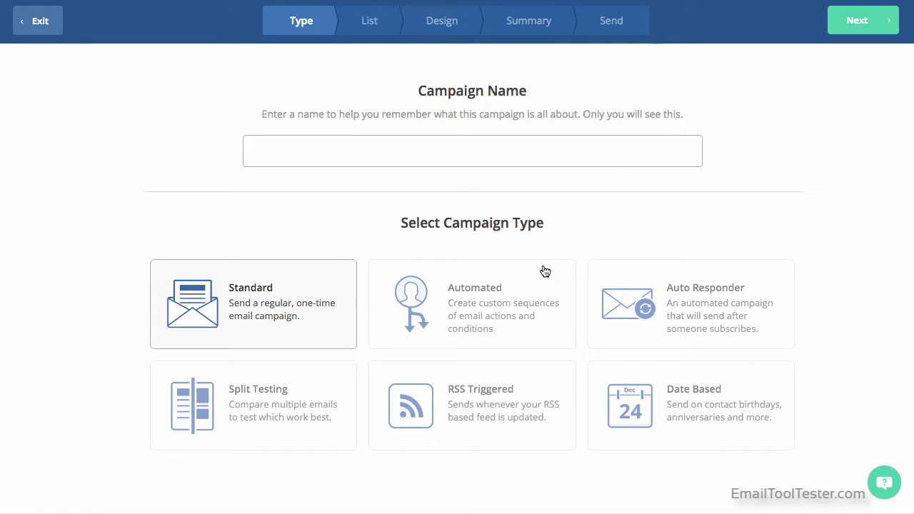
Keep the Standard campaign type and name the campaign 'AppToolTester Newsletter'
left_click(526, 301)
left_click(662, 288)
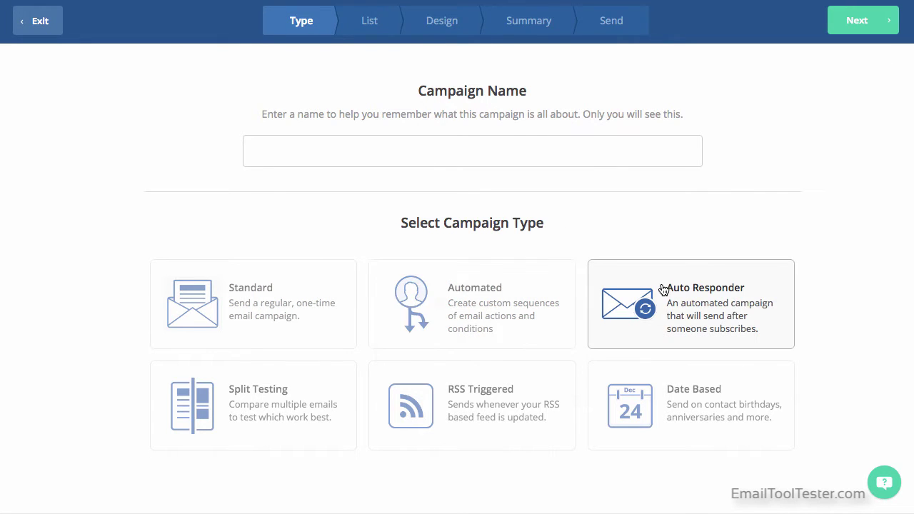
left_click(330, 321)
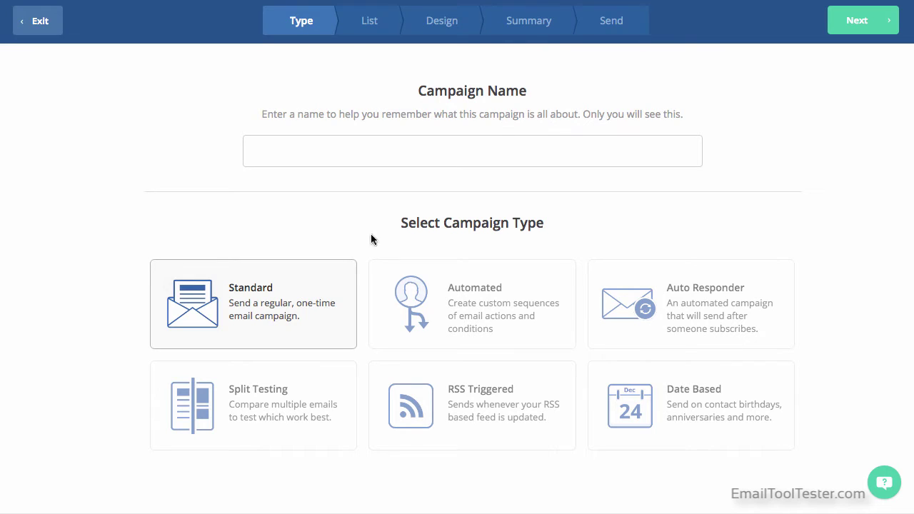
left_click(568, 152)
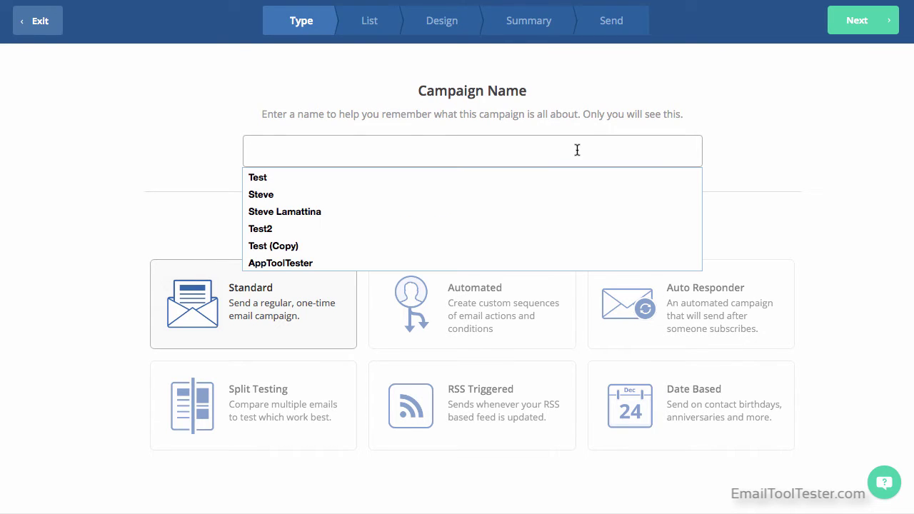
type("AppT")
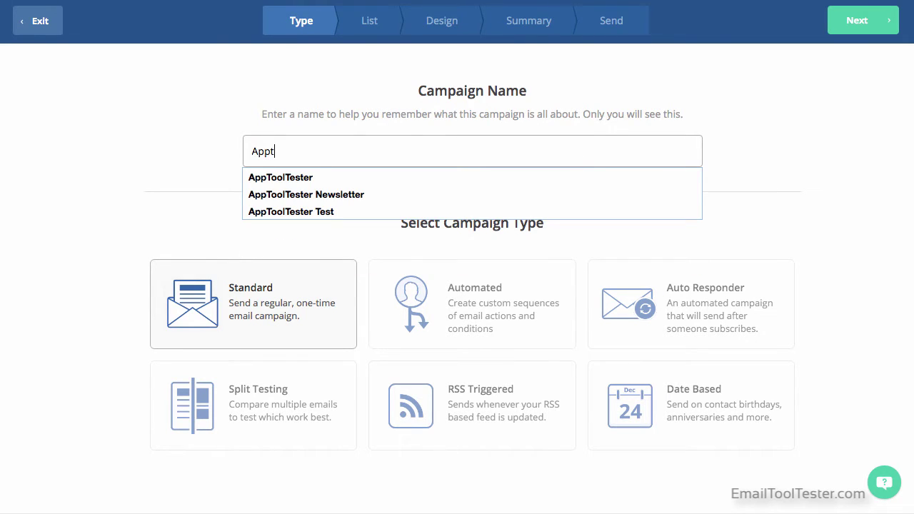
key("Down")
key("Down")
key("Return")
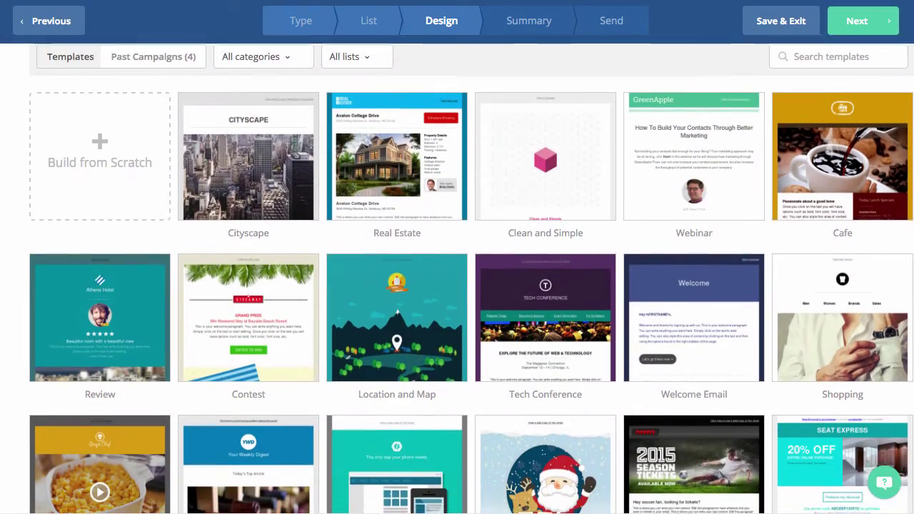
Reuse the past AppToolTester Newsletter campaign design and begin filling in the subject line
scroll(457, 286, "down", 3)
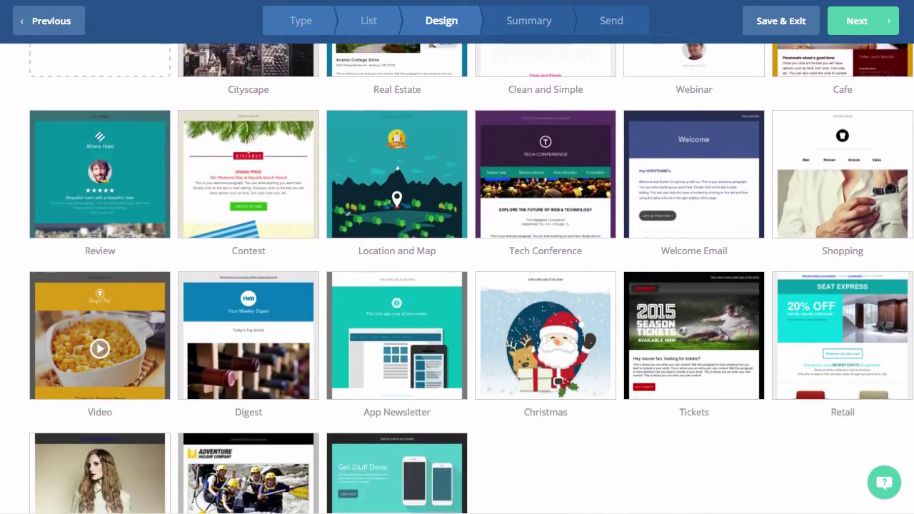
scroll(457, 286, "down", 2)
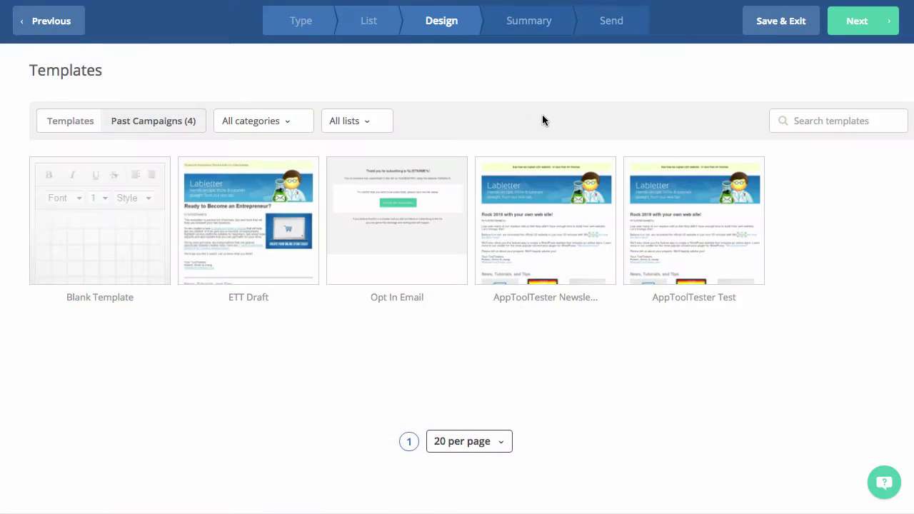
left_click(560, 191)
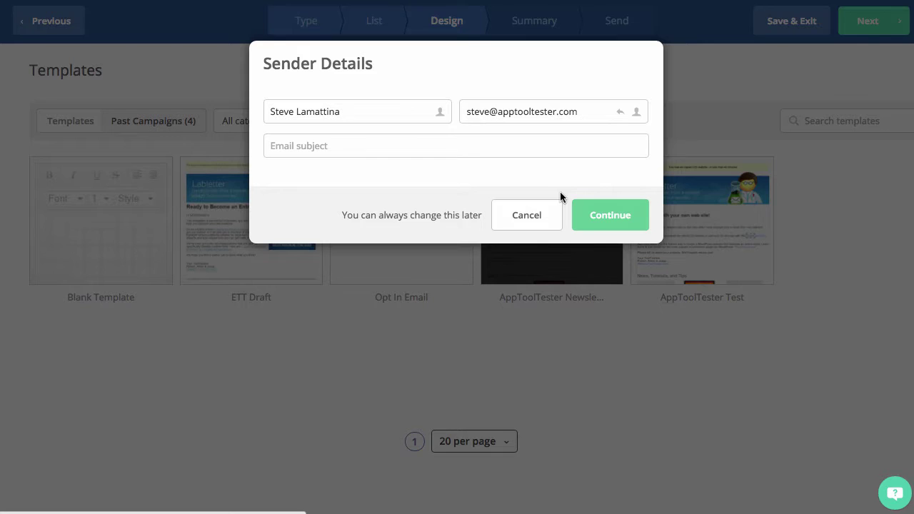
left_click(596, 149)
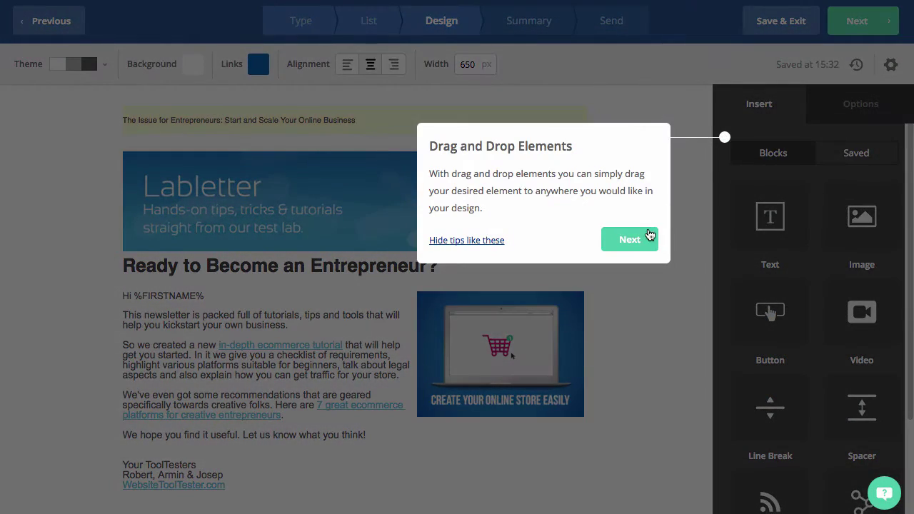
left_click(648, 237)
left_click(642, 240)
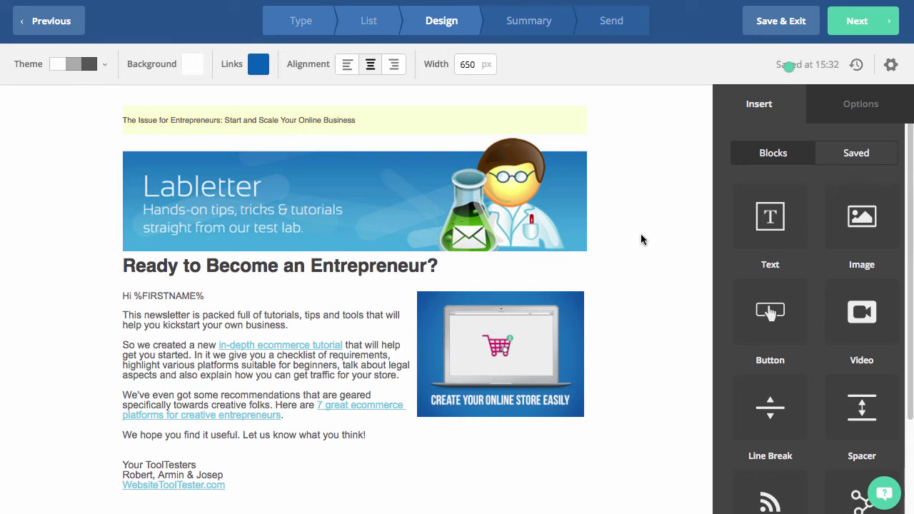
left_click_drag(905, 151, 909, 205)
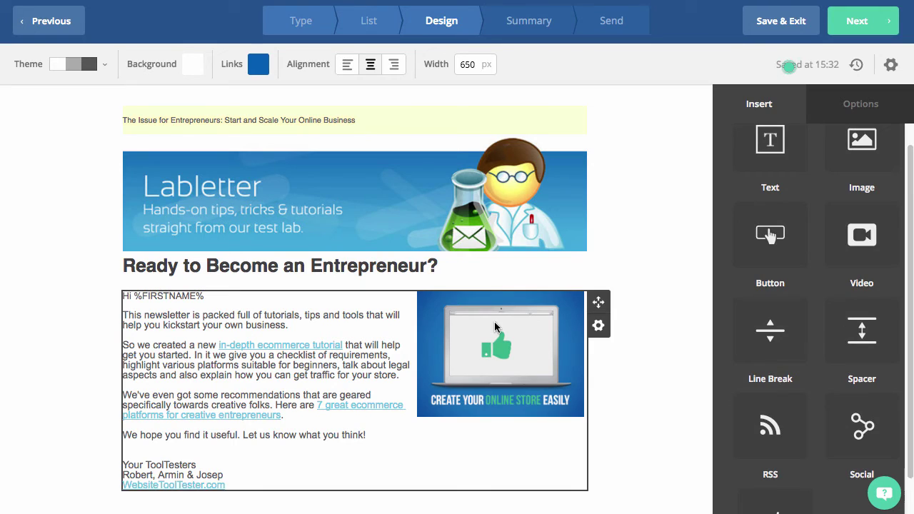
left_click(500, 354)
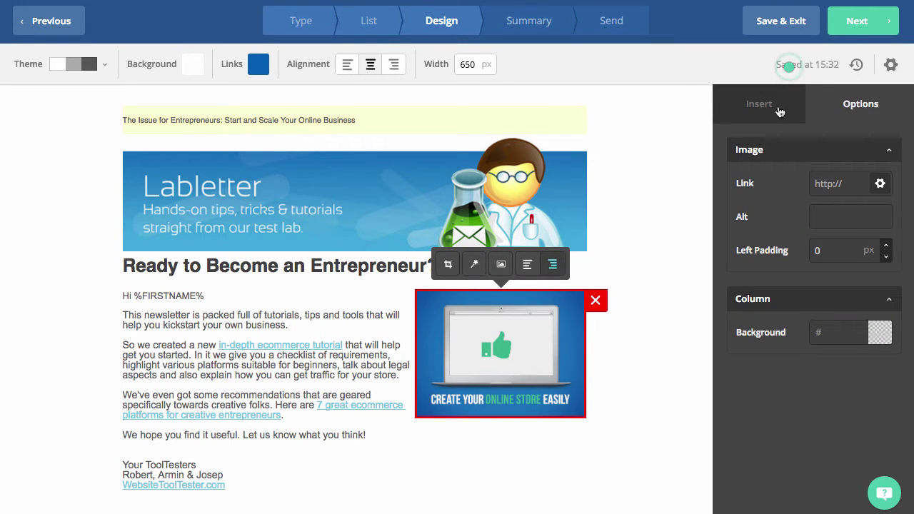
left_click(780, 109)
left_click(842, 156)
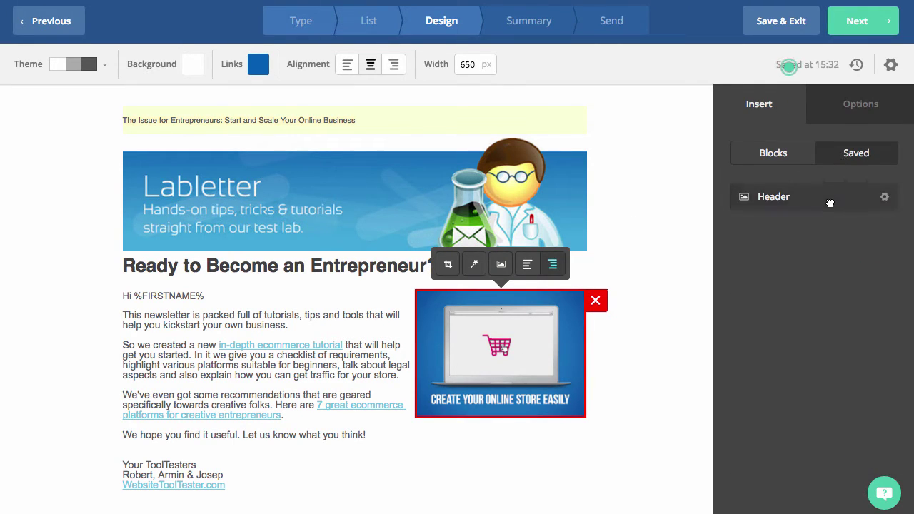
left_click(884, 199)
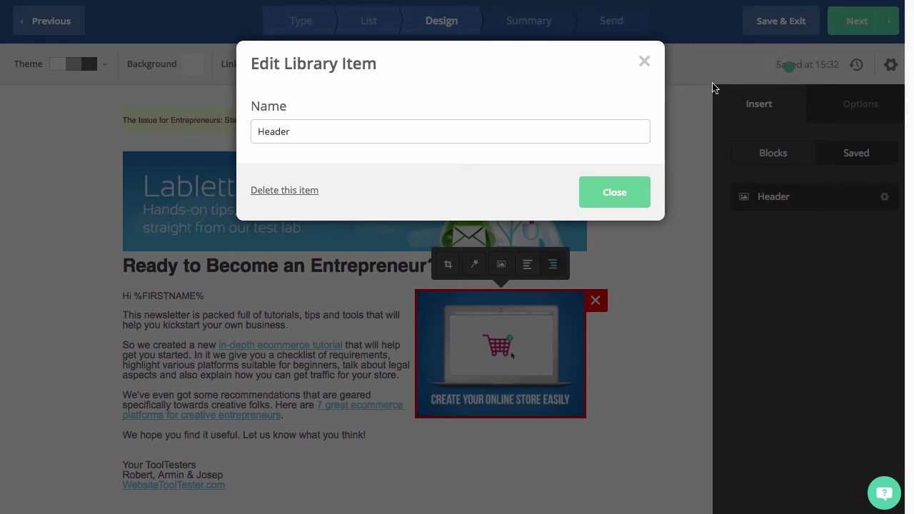
left_click(644, 63)
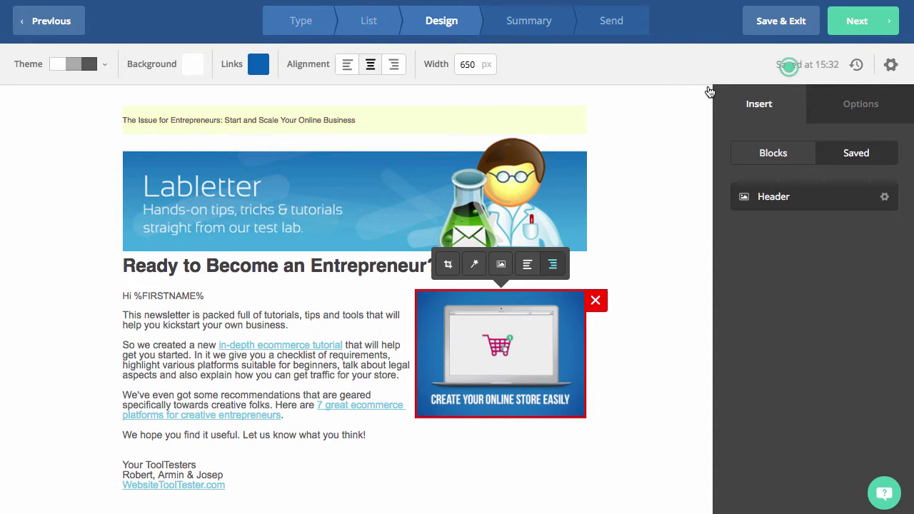
left_click(773, 152)
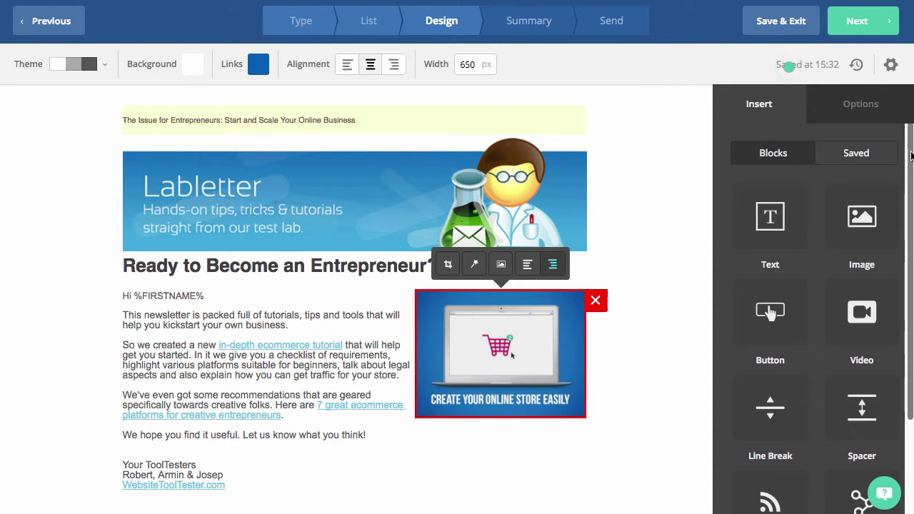
scroll(912, 246, "down", 2)
scroll(912, 246, "down", 2)
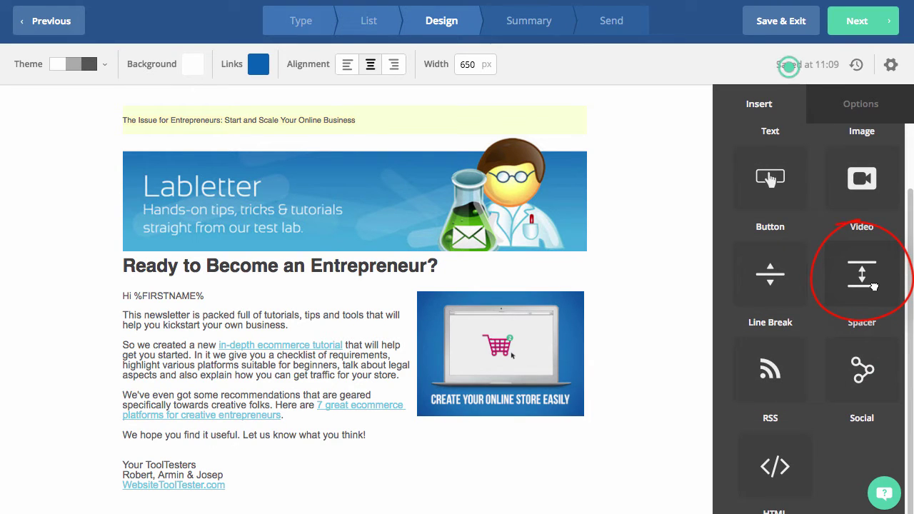
scroll(613, 279, "down", 10)
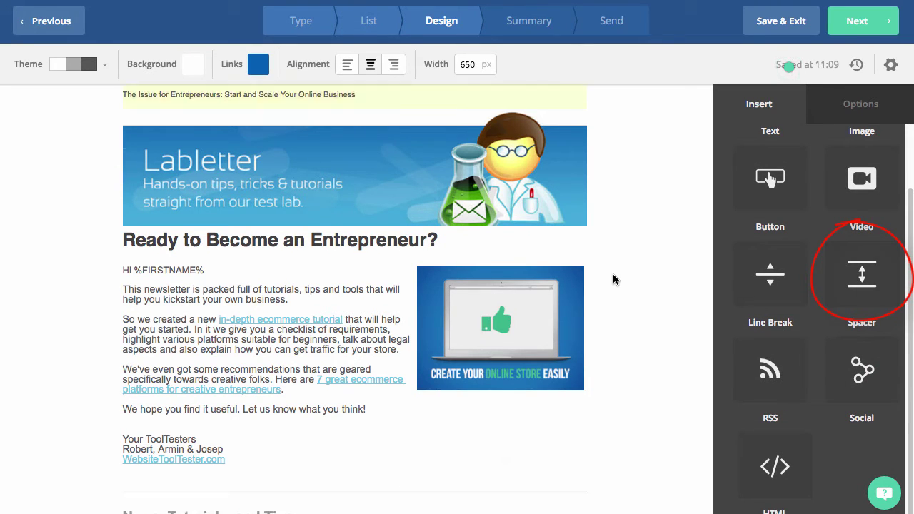
scroll(613, 280, "up", 1)
Swap the Wix Bookings image for site_artwork and check the Recent Changes list
mouse_move(416, 249)
left_click(378, 247)
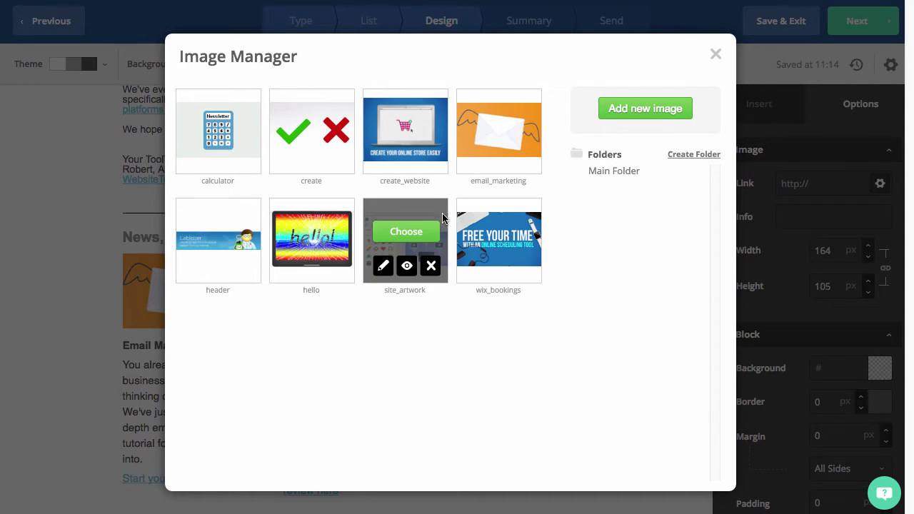
left_click(432, 230)
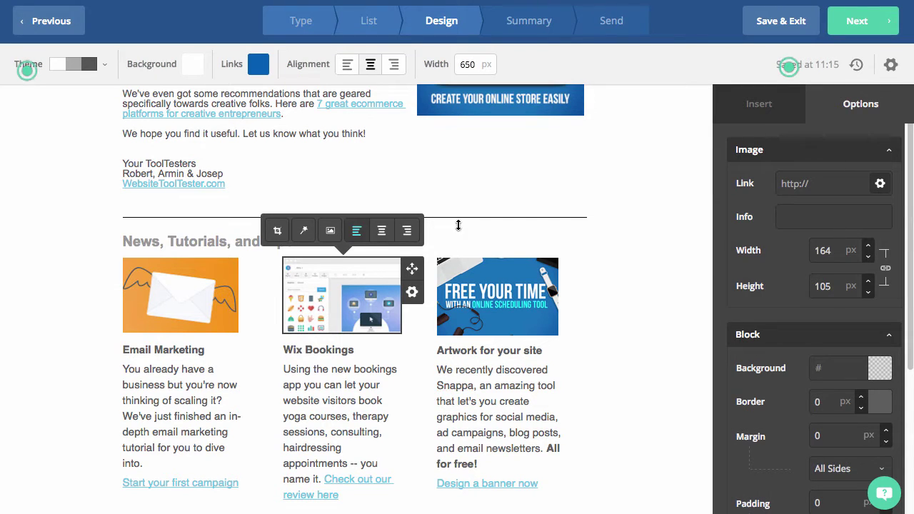
left_click(856, 64)
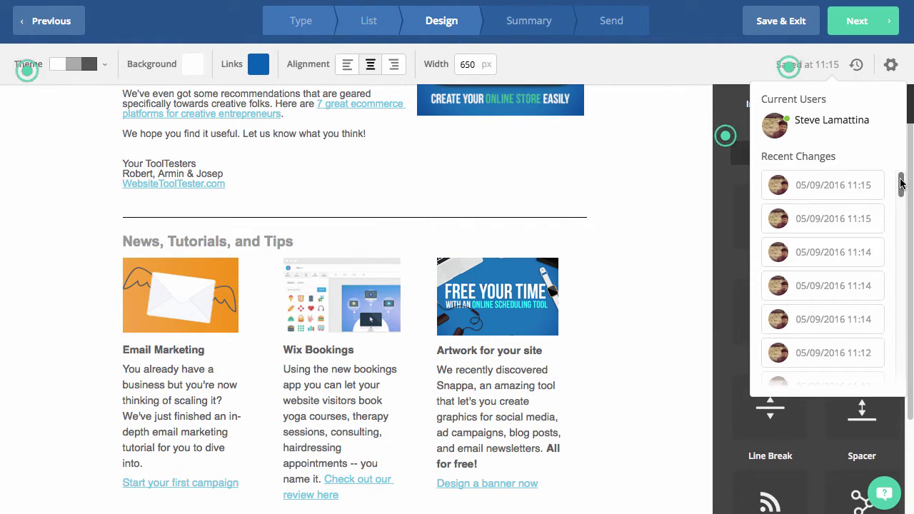
left_click_drag(894, 178, 906, 153)
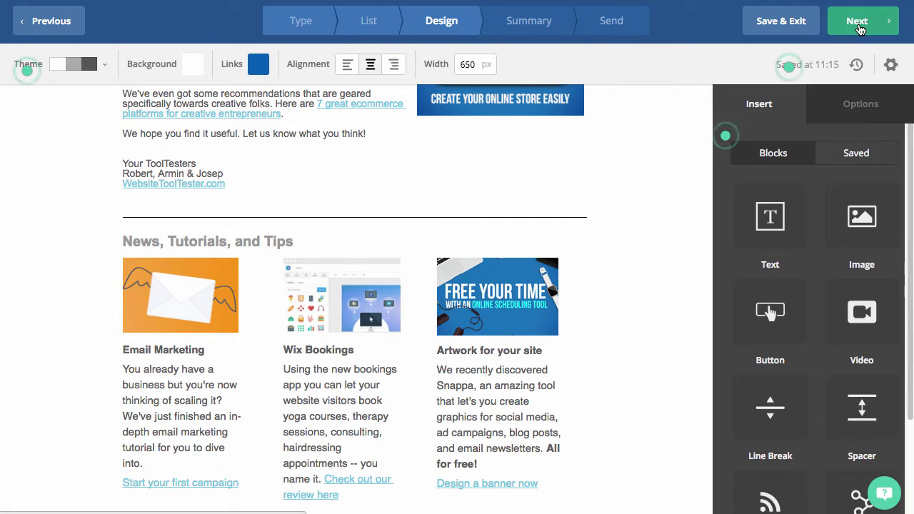
Review the campaign summary and Email Client Preview, then send the campaign now
left_click(857, 22)
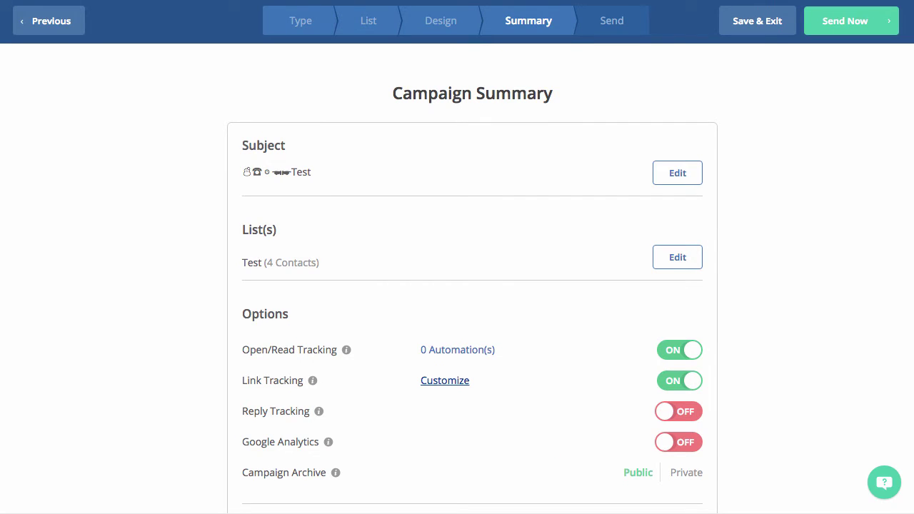
scroll(472, 285, "down", 3)
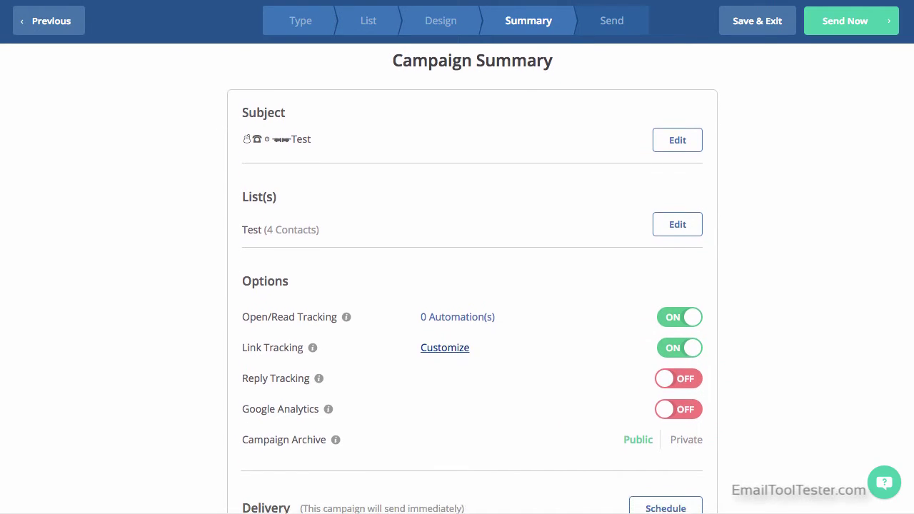
scroll(472, 285, "down", 5)
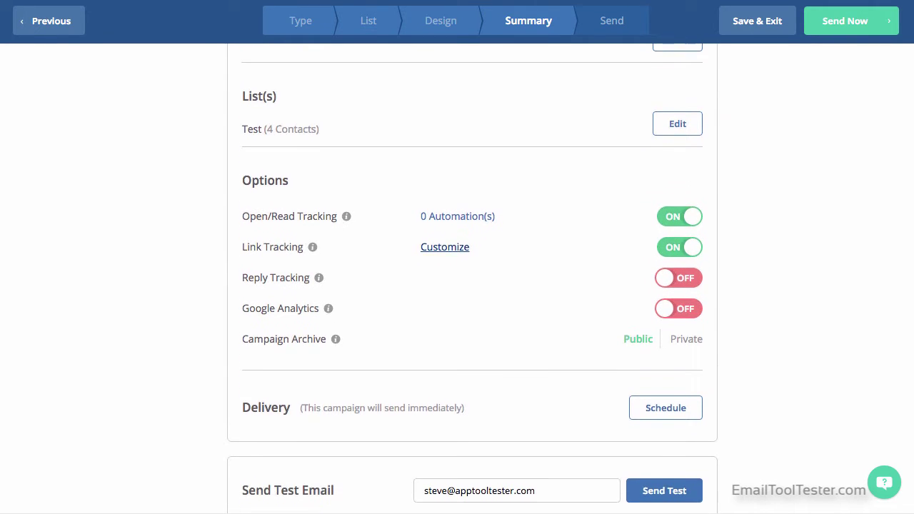
scroll(471, 285, "down", 4)
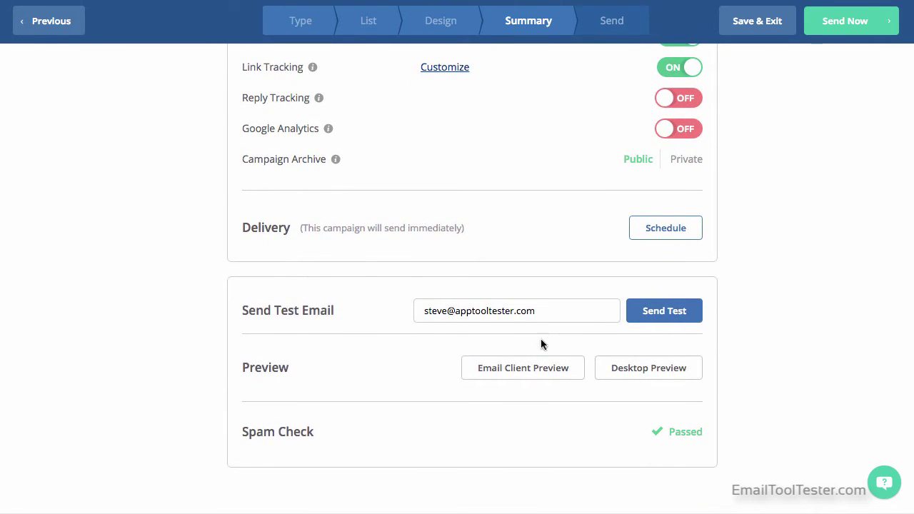
left_click(502, 374)
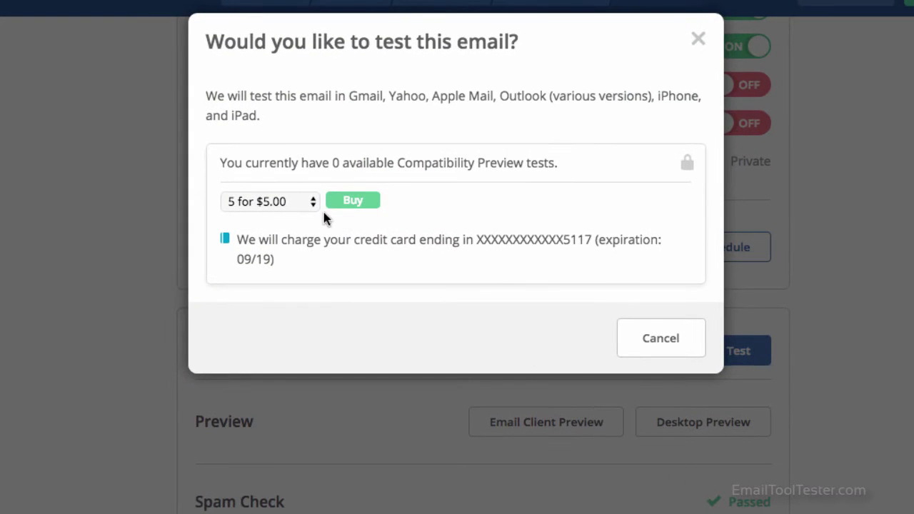
left_click(697, 39)
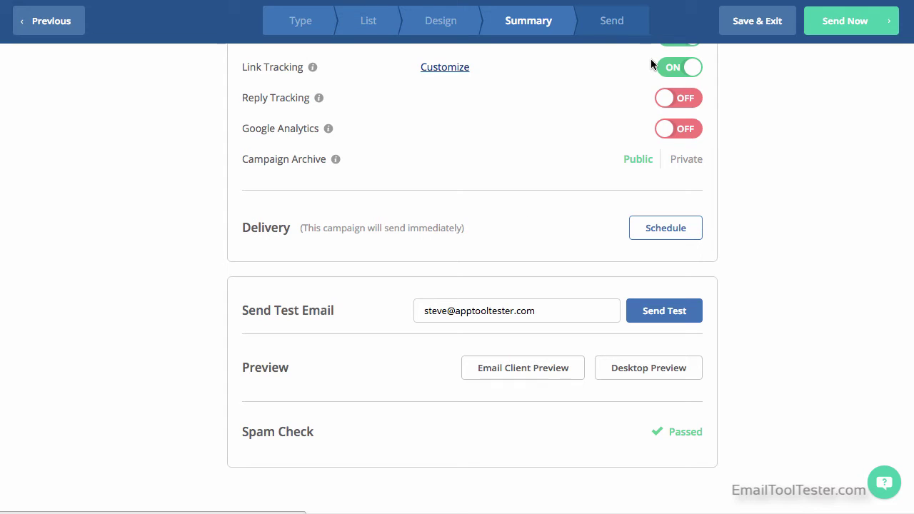
left_click(854, 32)
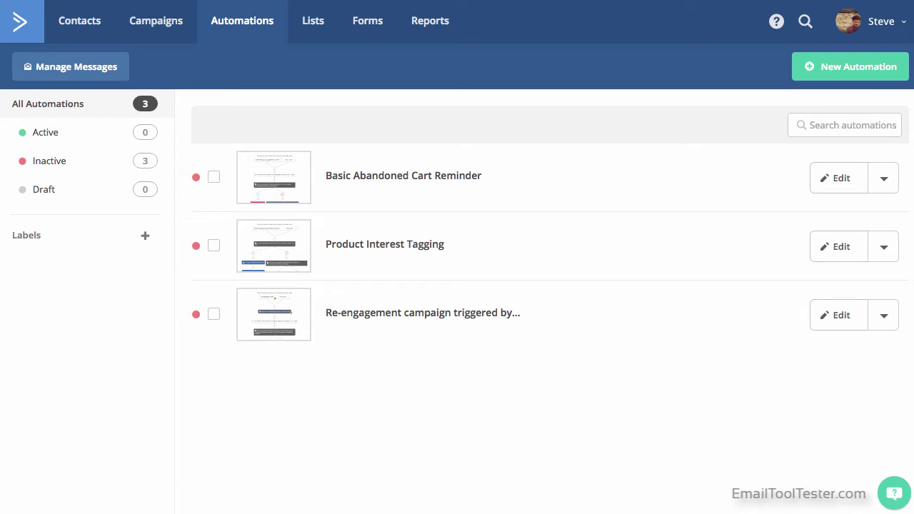
Pick the Product Interest Tagging recipe in the New Automation list and create it
left_click(883, 67)
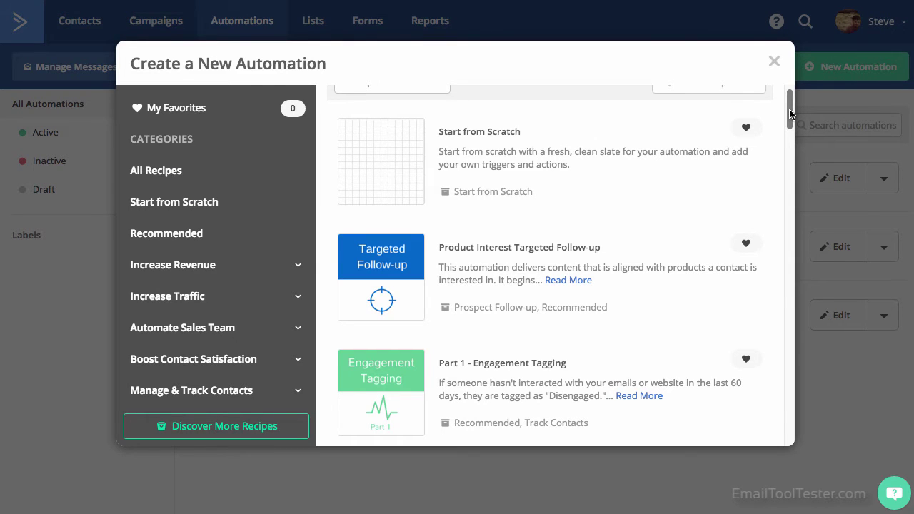
left_click_drag(790, 114, 798, 174)
left_click(505, 240)
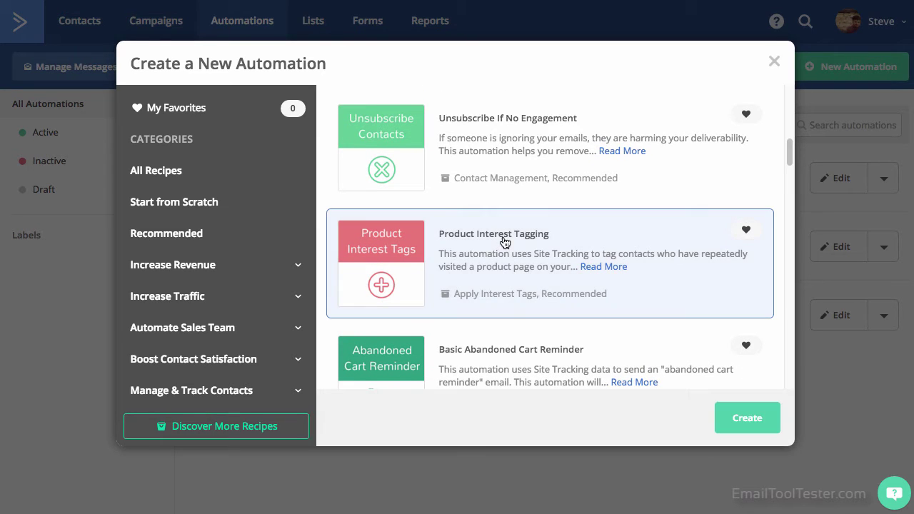
left_click(731, 424)
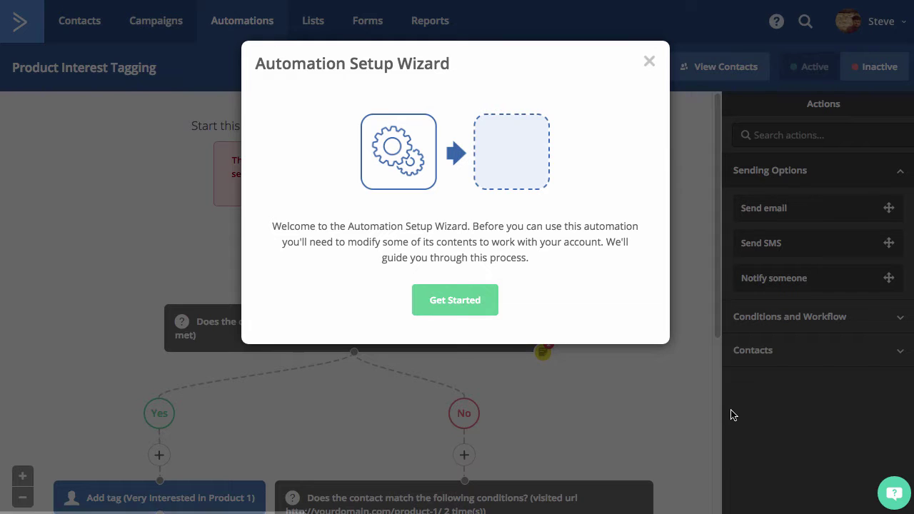
left_click(486, 305)
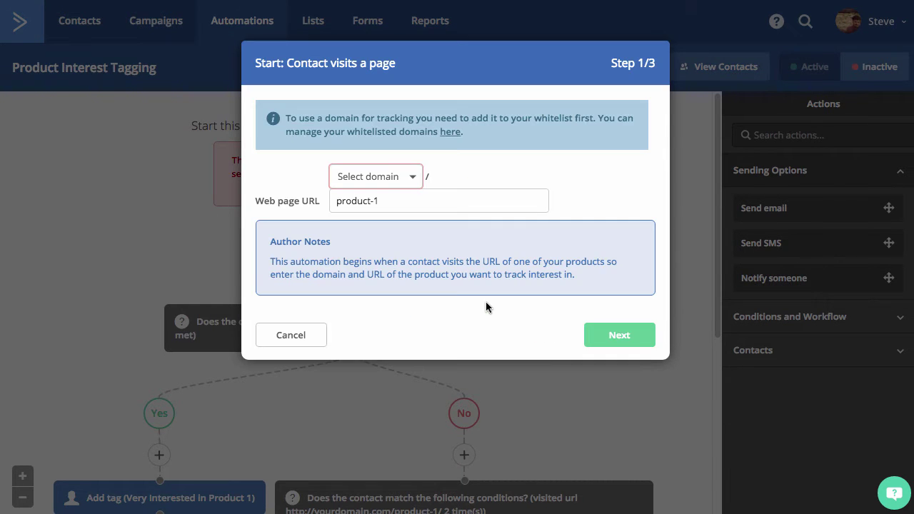
left_click(411, 184)
left_click(408, 209)
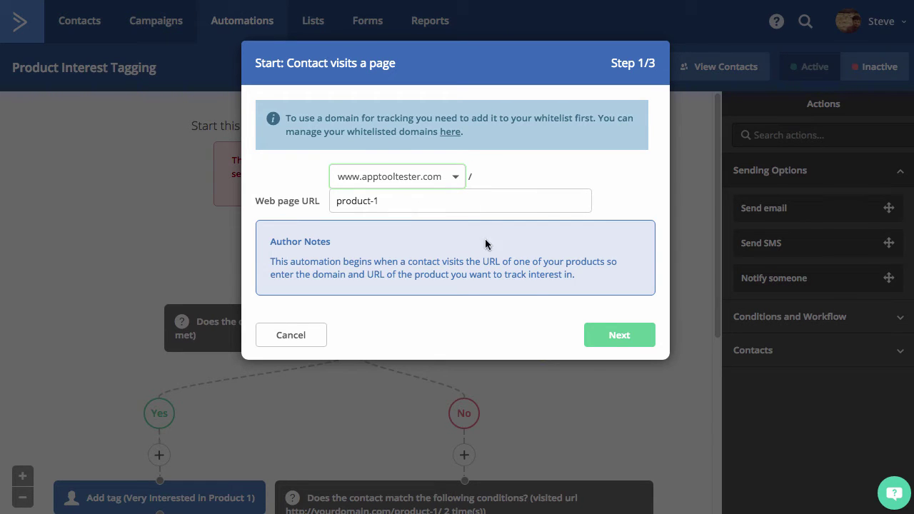
left_click(618, 345)
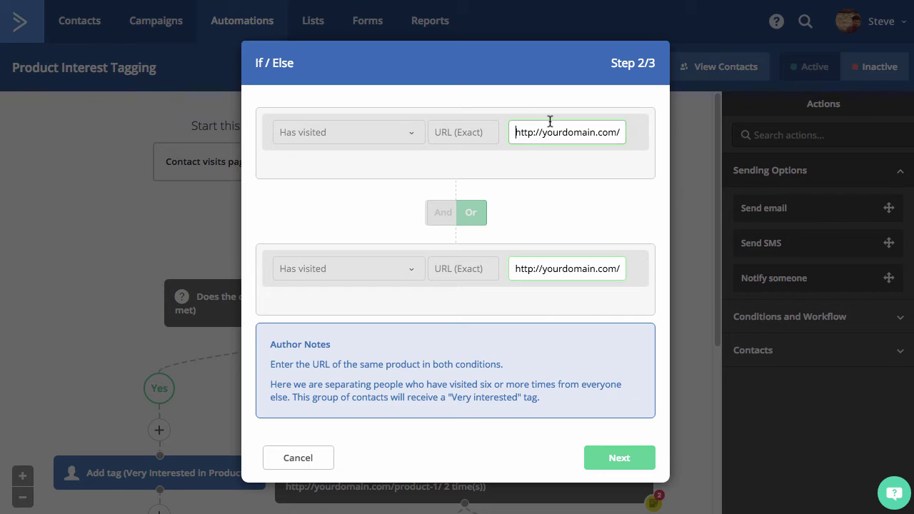
Review the If/Else product-1 URLs and finish the setup wizard
double_click(555, 132)
triple_click(558, 268)
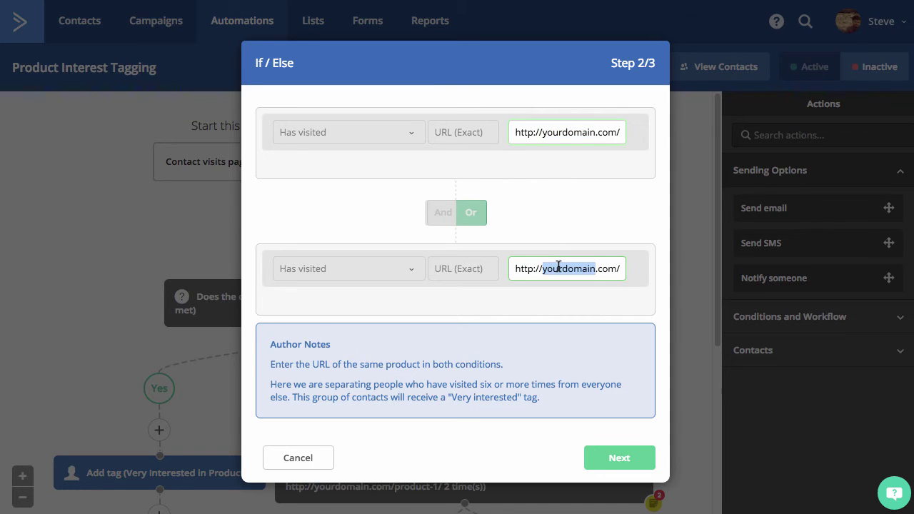
left_click(572, 374)
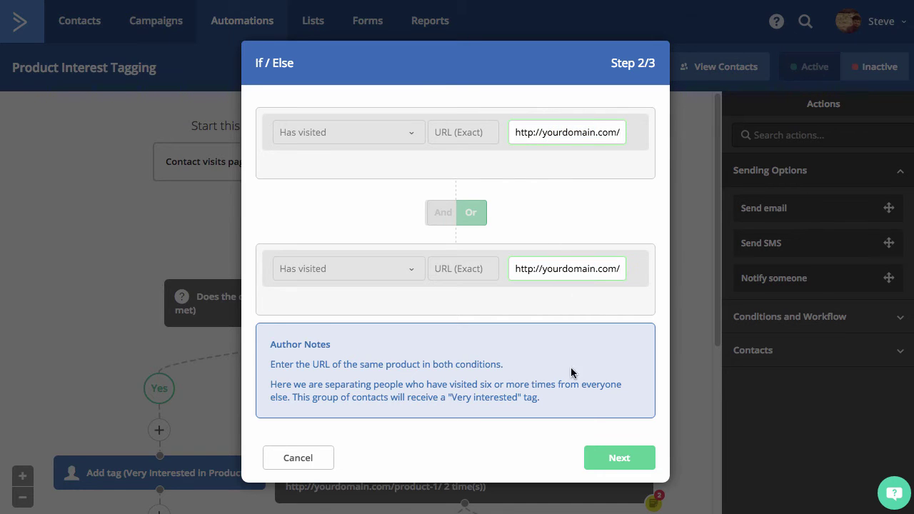
left_click(614, 459)
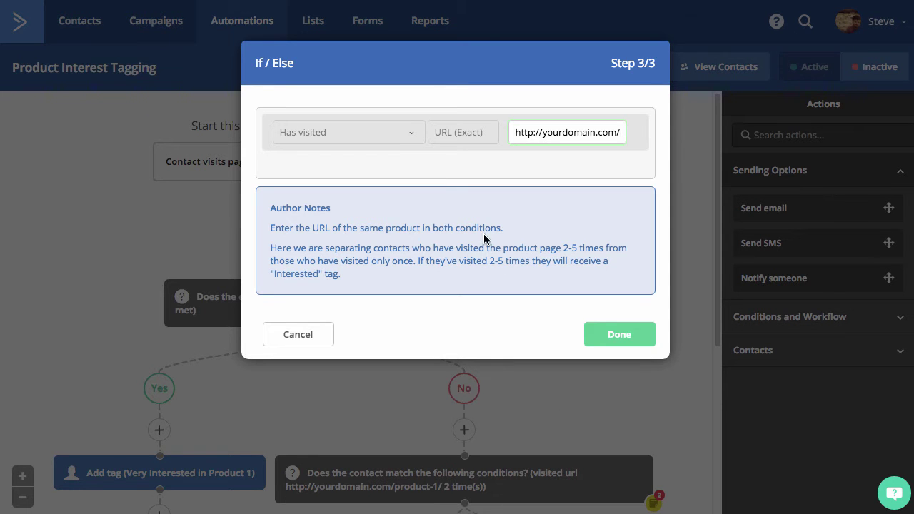
left_click(600, 346)
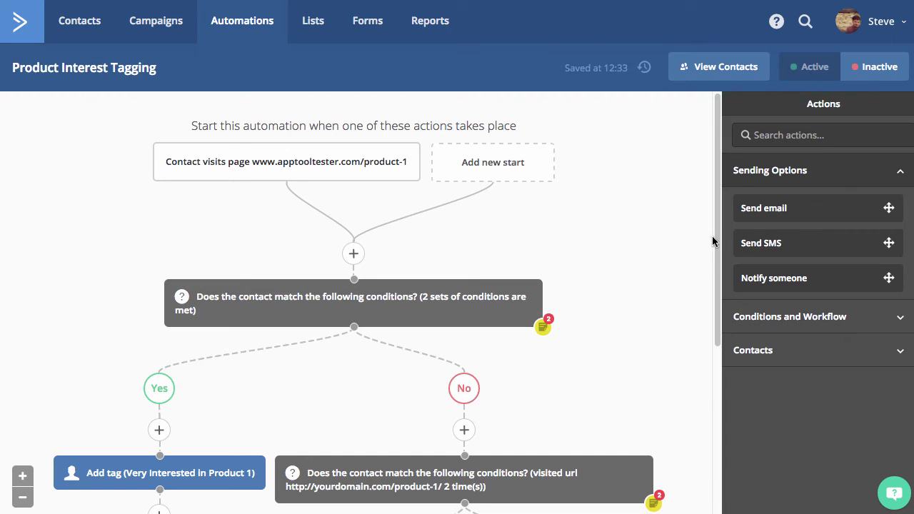
Scroll through the Contacts list, including contacts located in Barcelona, Catalonia, ES
left_click_drag(717, 239, 748, 388)
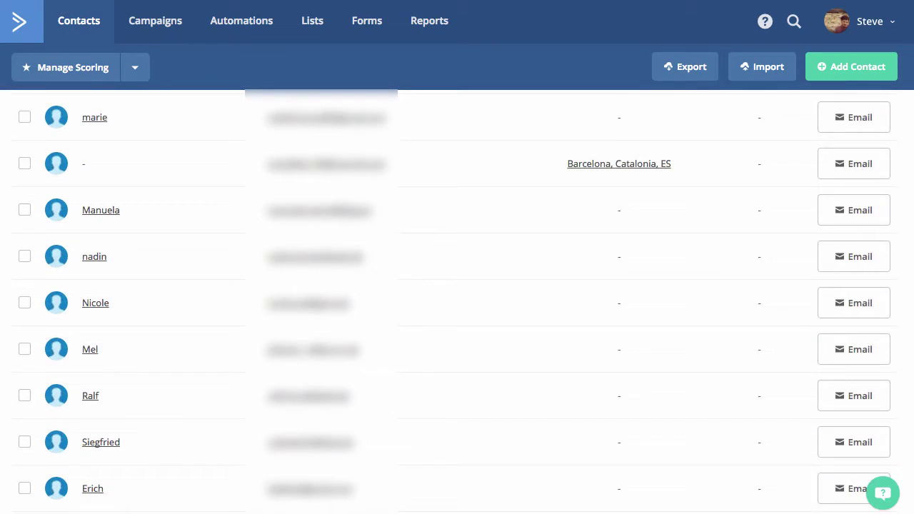
scroll(457, 299, "down", 5)
scroll(457, 300, "down", 4)
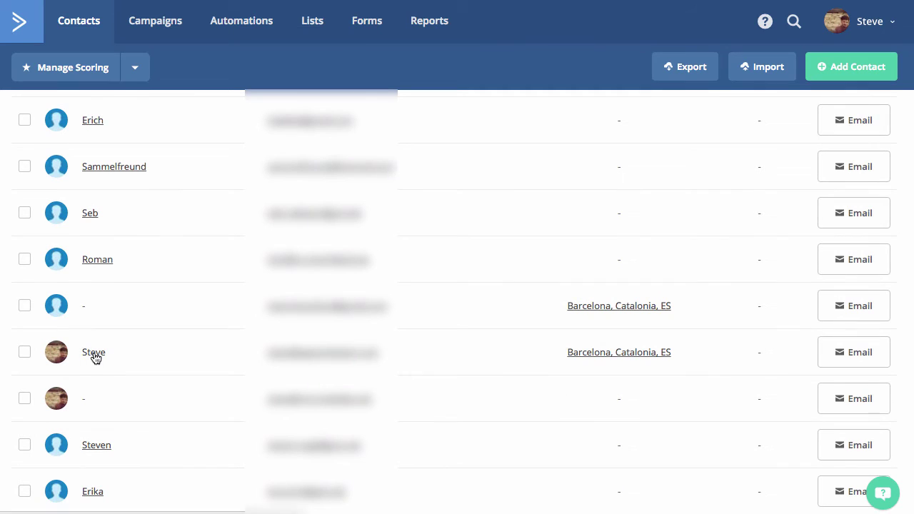
Open a contact's profile and scroll to review its activity, Very interested tag and lists
left_click(93, 352)
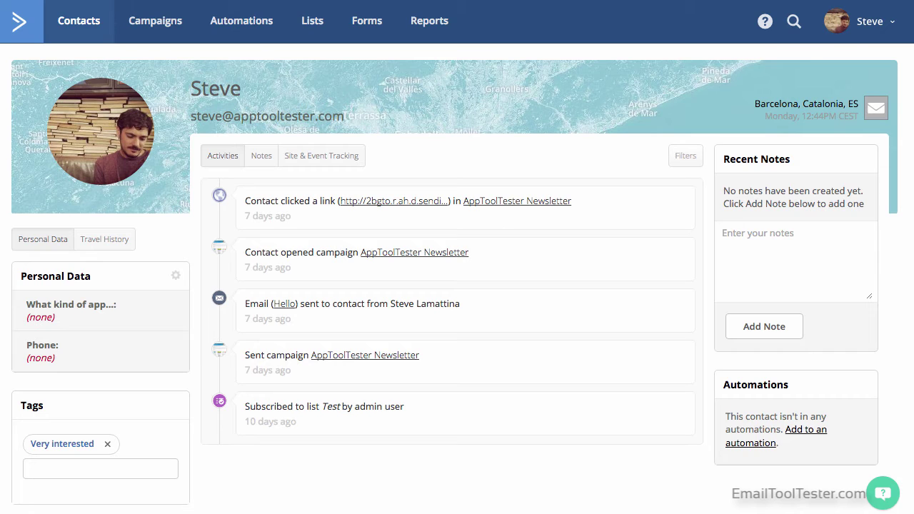
scroll(457, 286, "down", 2)
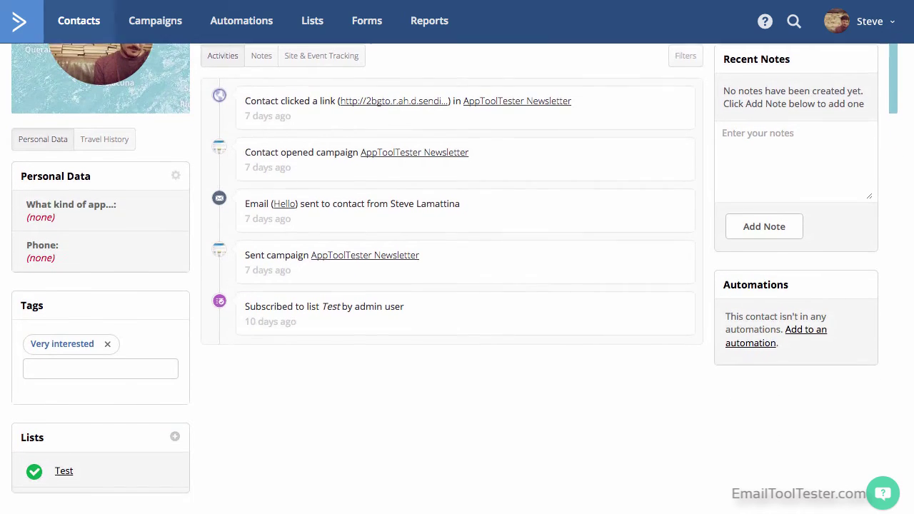
scroll(457, 286, "down", 1)
scroll(838, 59, "up", 1)
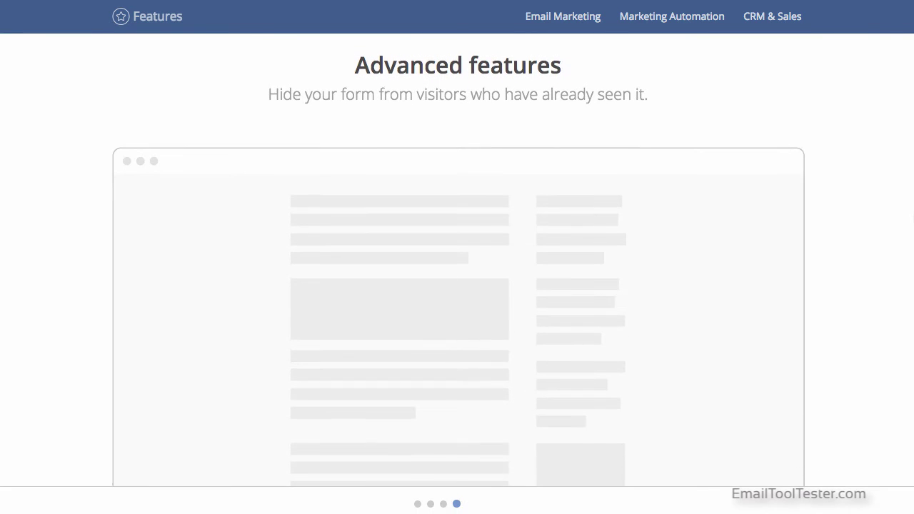
Step through the fade-in, scroll-based delay, thank-you redirect and hide-form feature slides
left_click(418, 496)
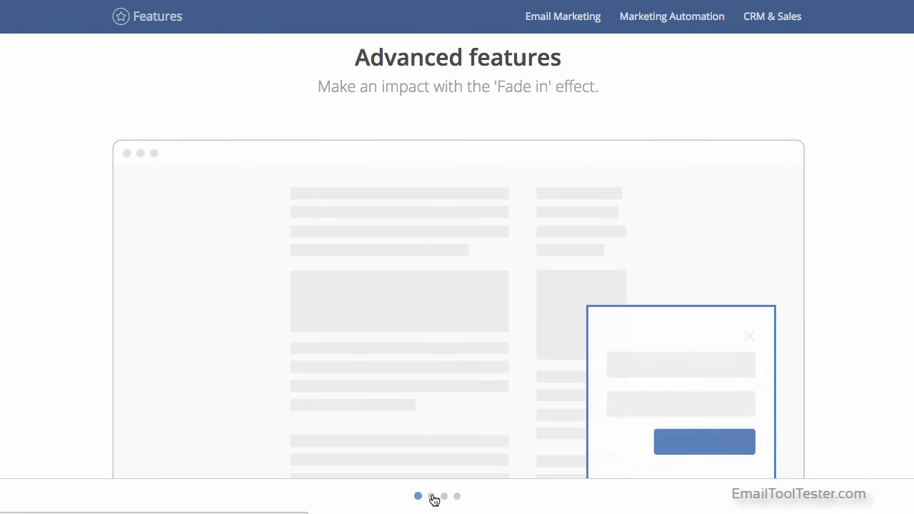
left_click(431, 497)
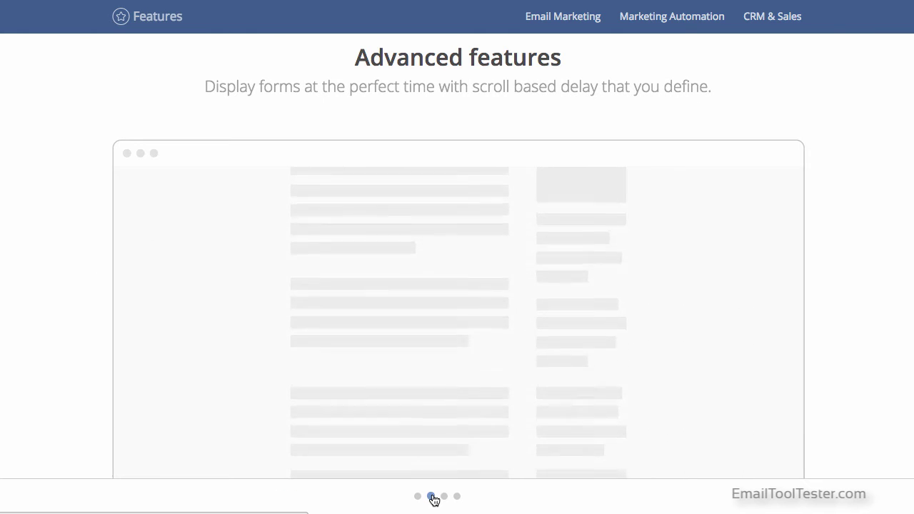
left_click(444, 497)
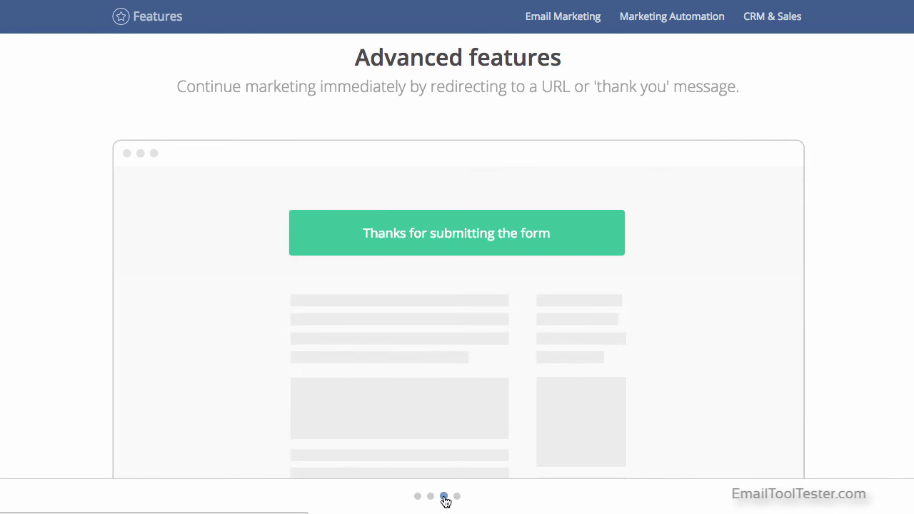
left_click(458, 496)
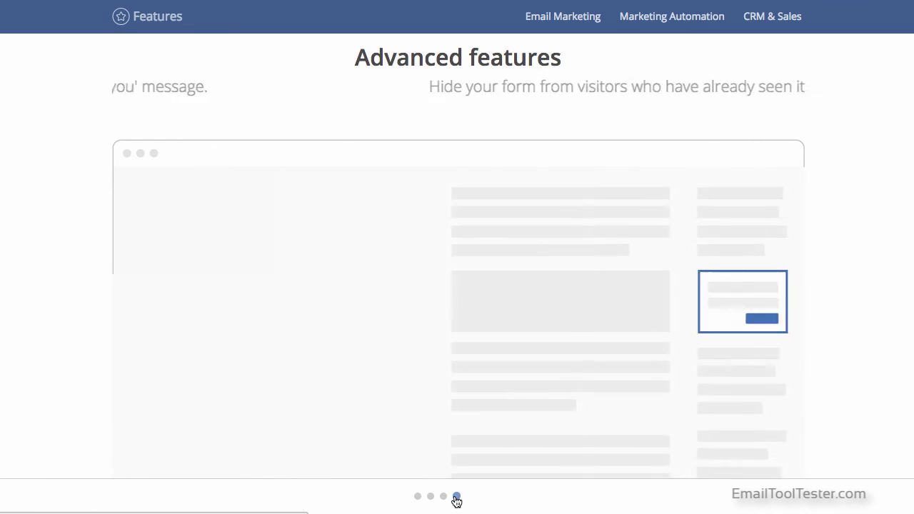